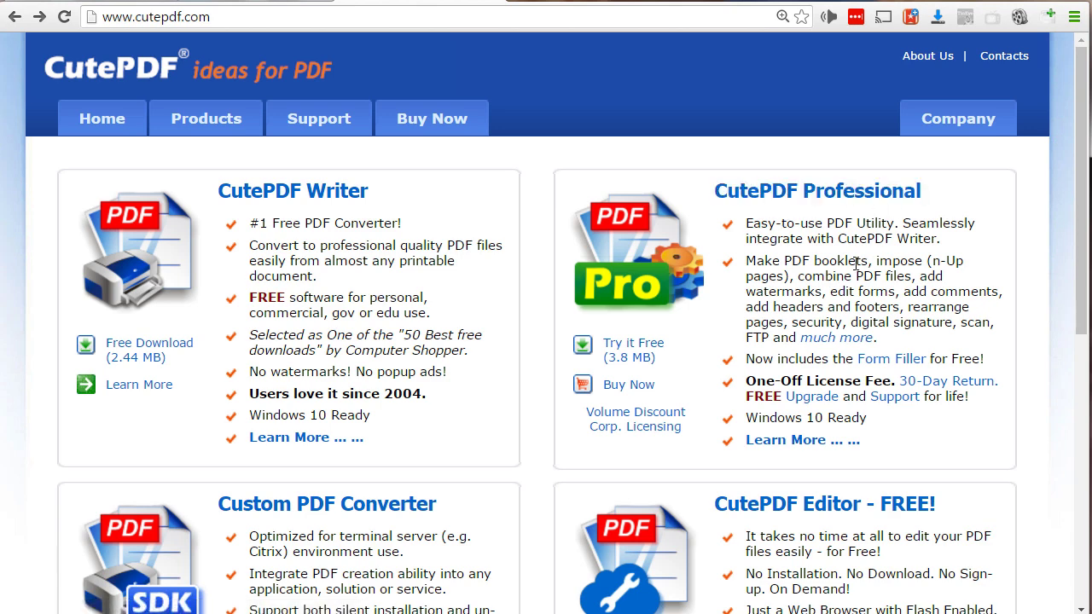
scroll(855, 263, down, 3)
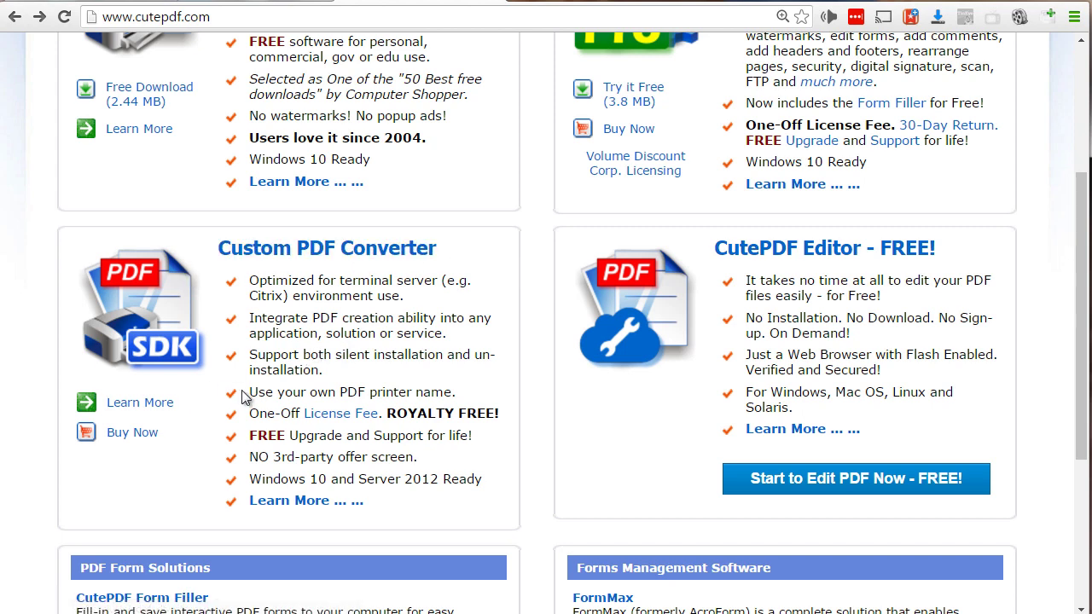
scroll(229, 395, up, 3)
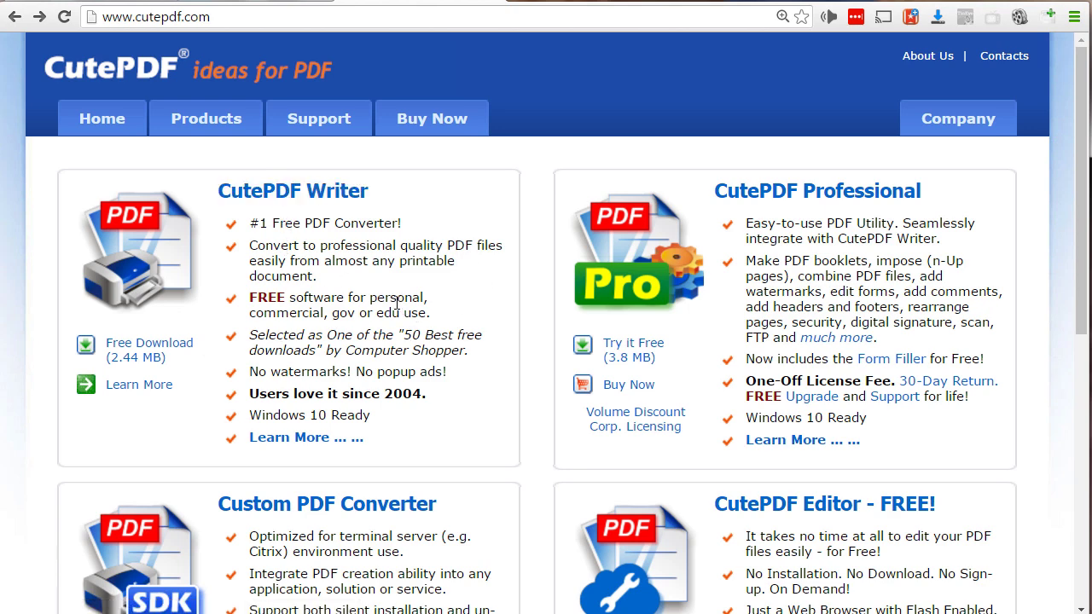
Open the CutePDF Professional product page and highlight its introductory price.
click(794, 198)
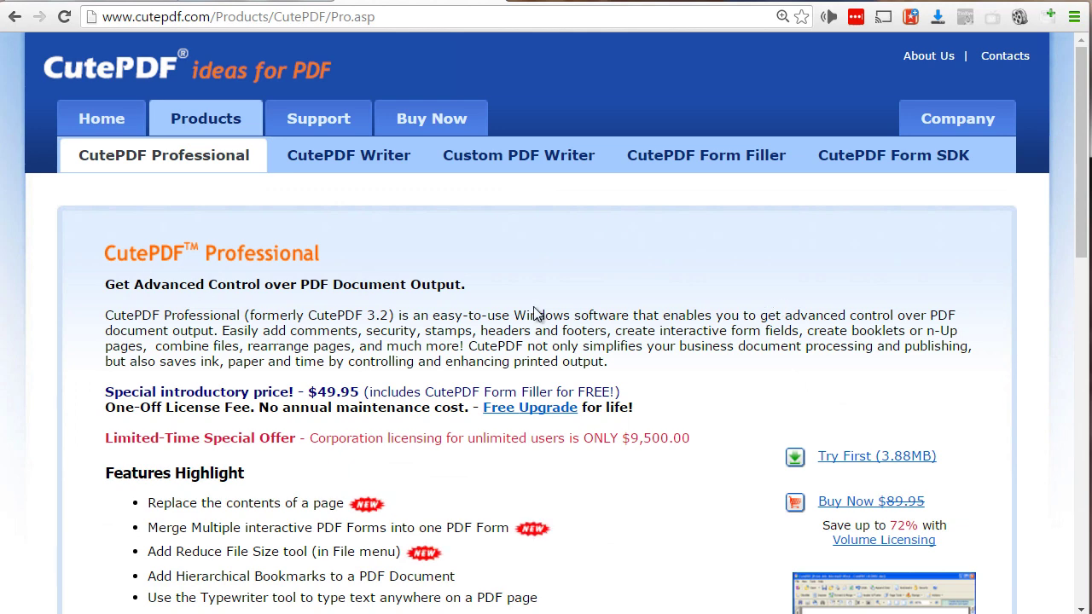
scroll(535, 307, down, 1)
scroll(533, 309, down, 2)
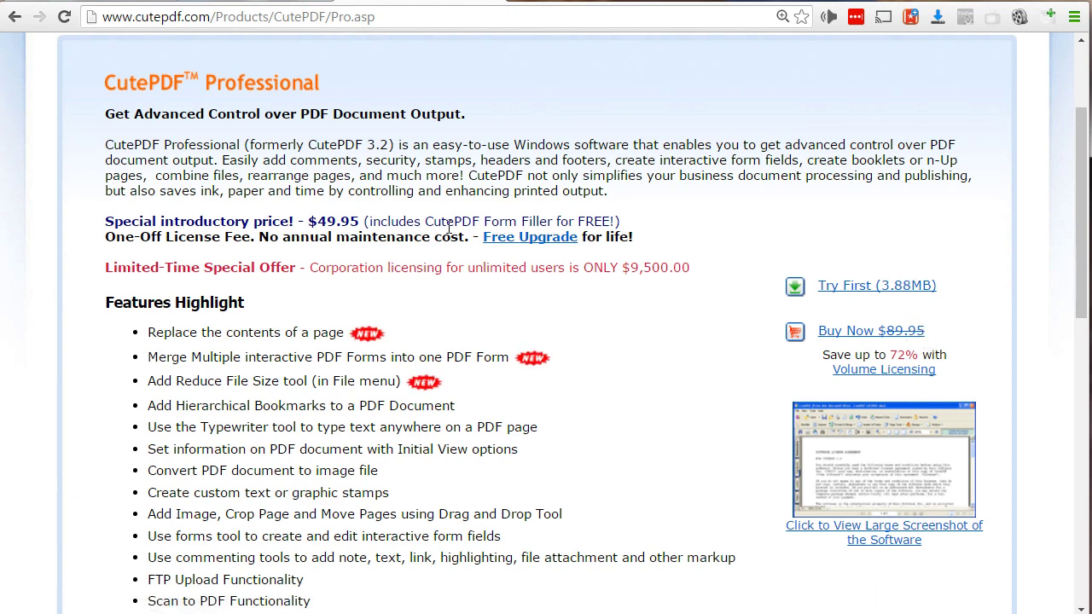
drag(308, 221, 356, 226)
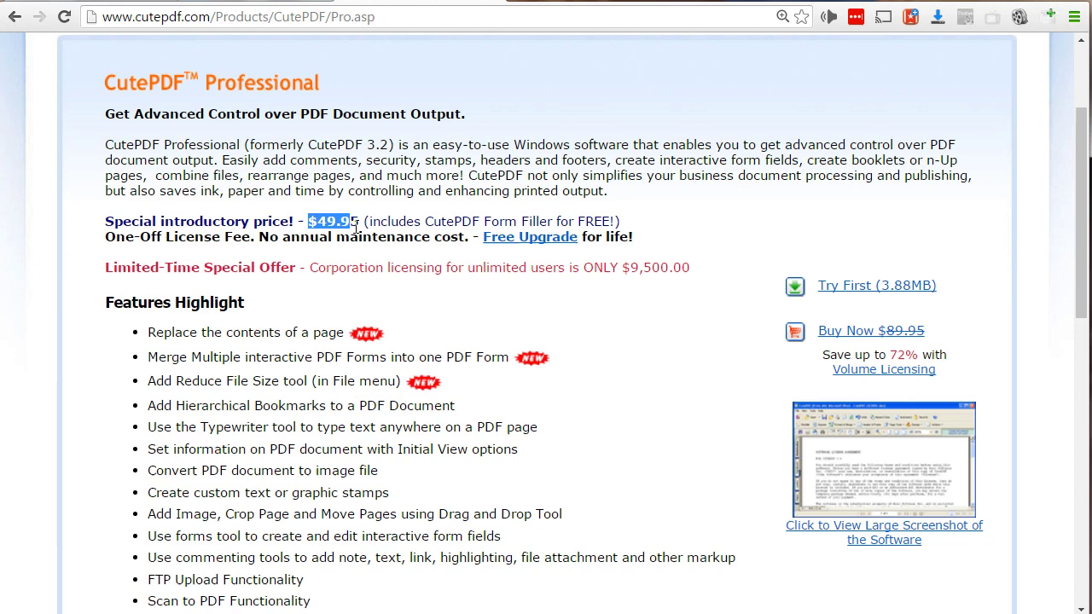
click(358, 226)
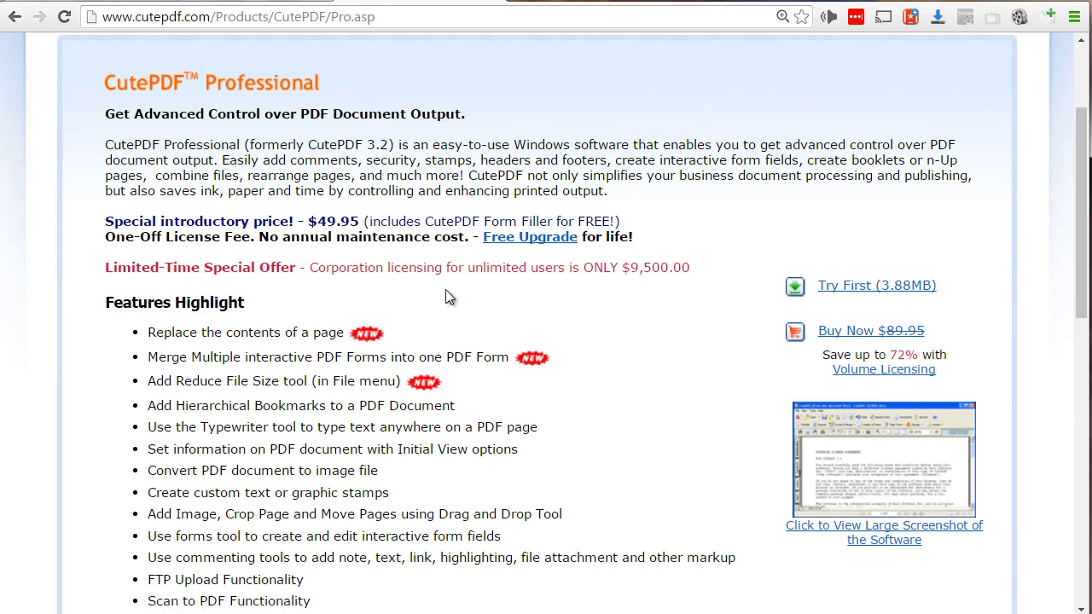
Read the Features Highlight list, highlighting the 'Create hyperlinks using Drag and Drop Tool' feature.
scroll(428, 296, down, 3)
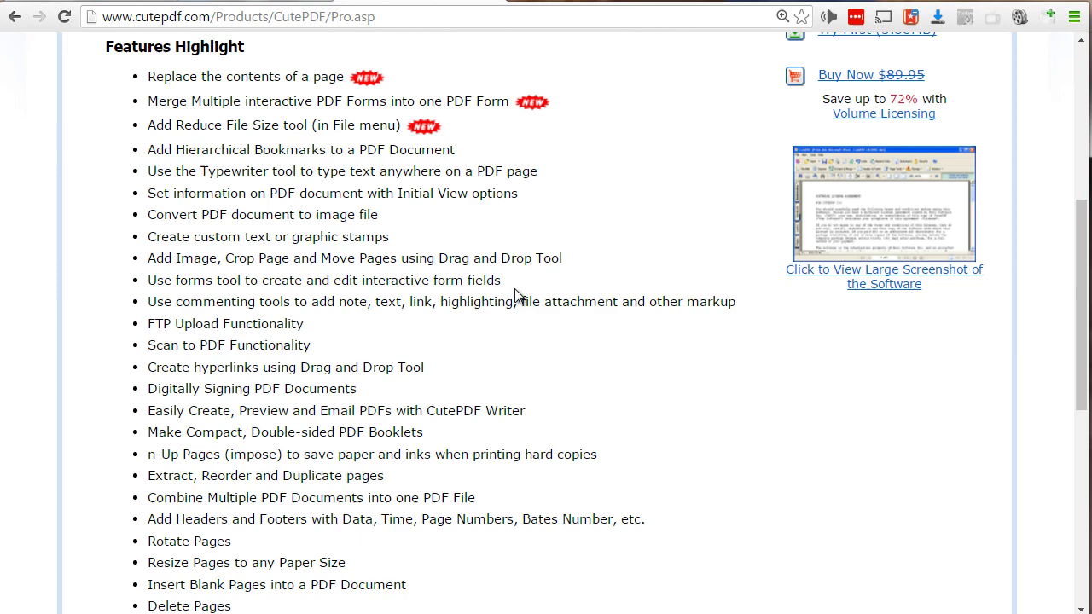
scroll(515, 295, up, 1)
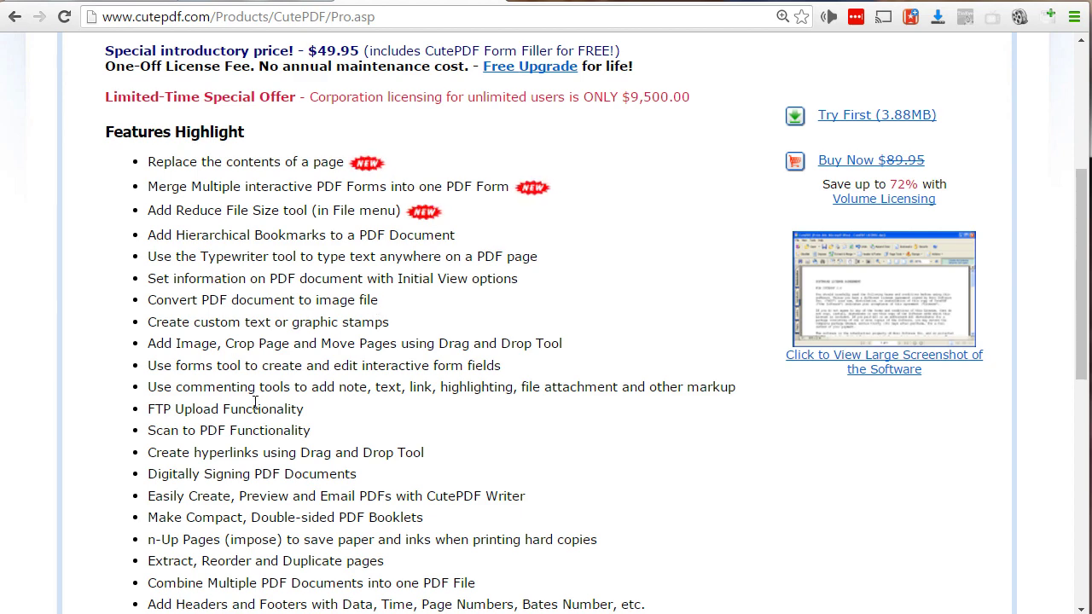
scroll(255, 405, down, 1)
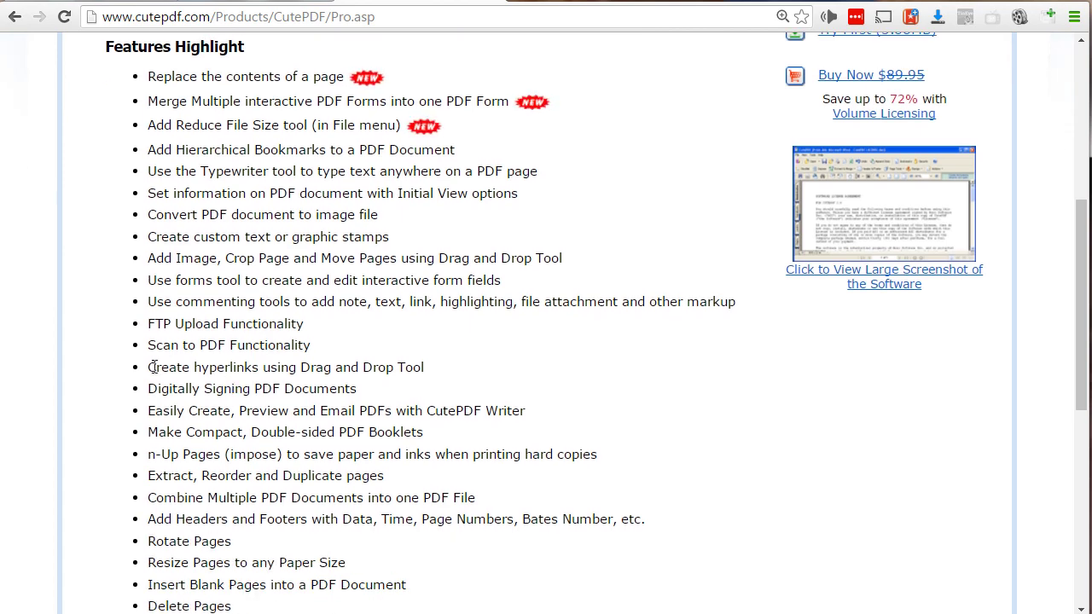
drag(147, 369, 431, 377)
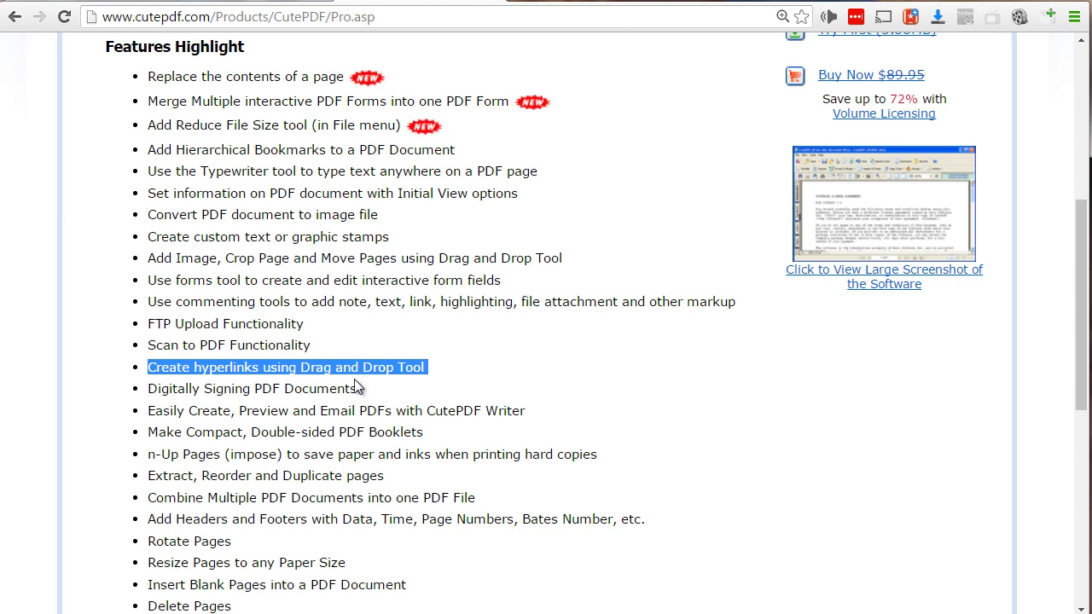
scroll(358, 388, up, 5)
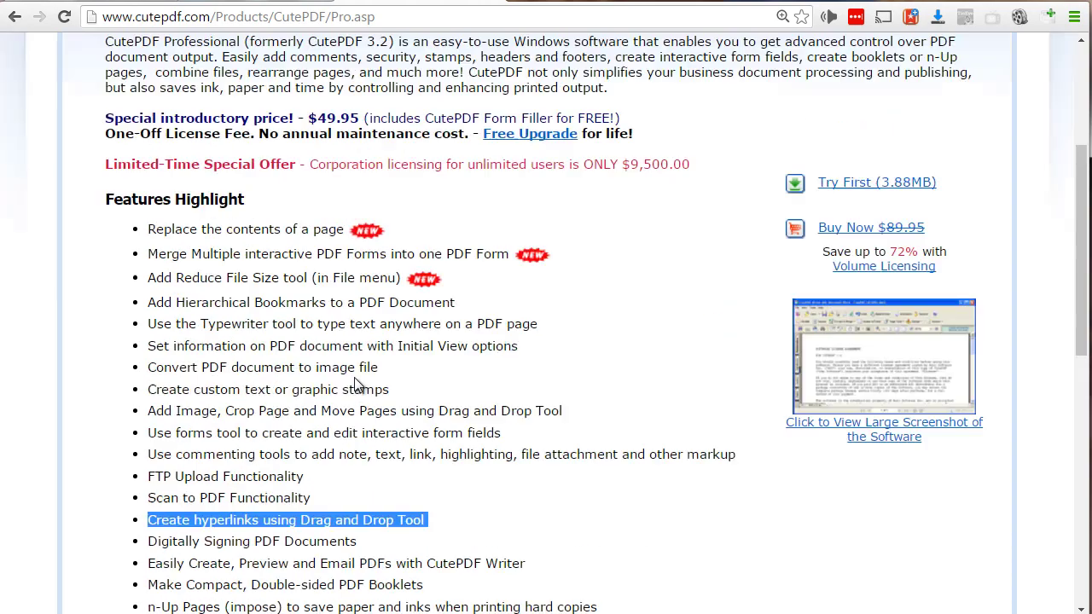
scroll(631, 358, down, 2)
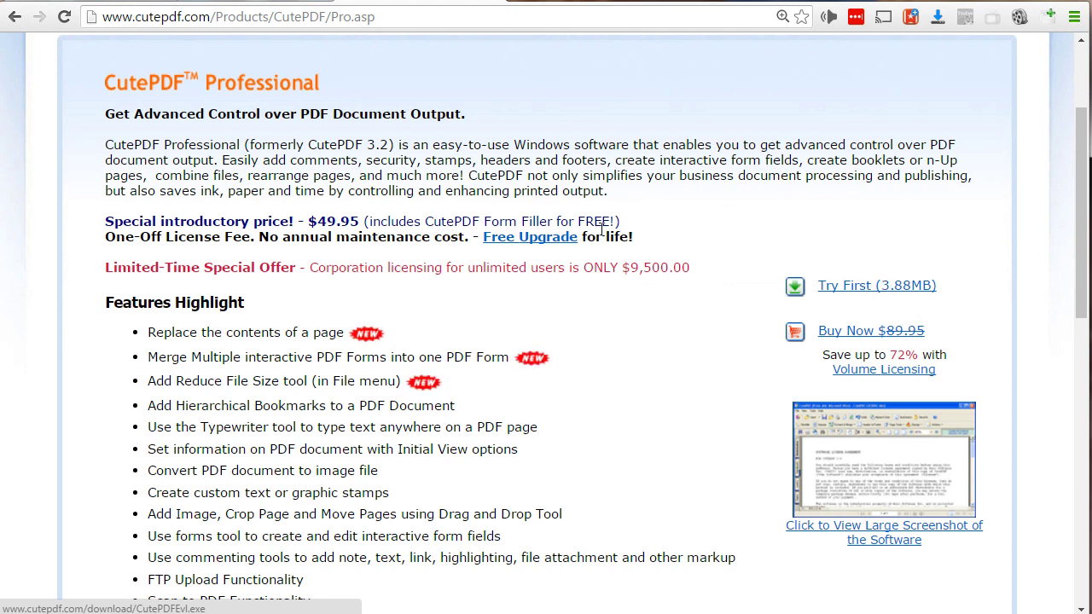
scroll(351, 296, down, 10)
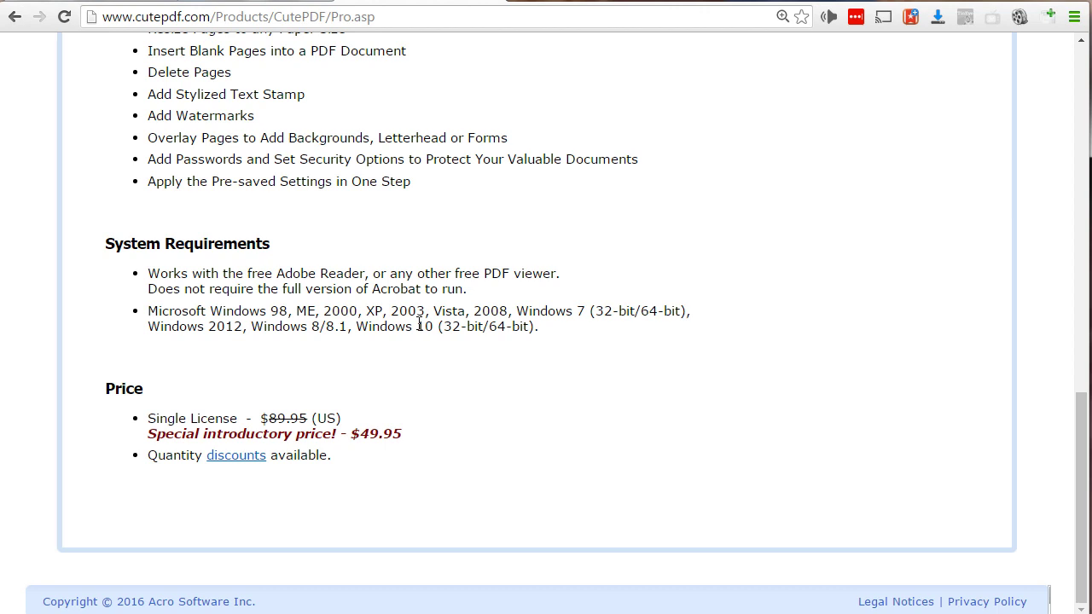
scroll(419, 325, up, 1)
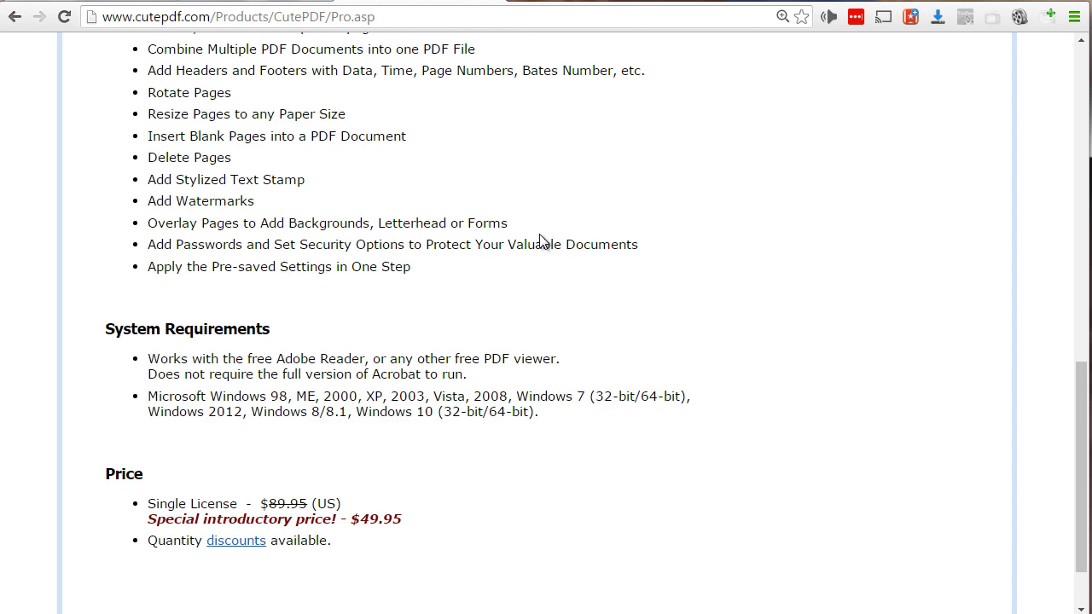
Open Chrome's print dialog and list all destinations, including CutePDF Writer.
key(ctrl+p)
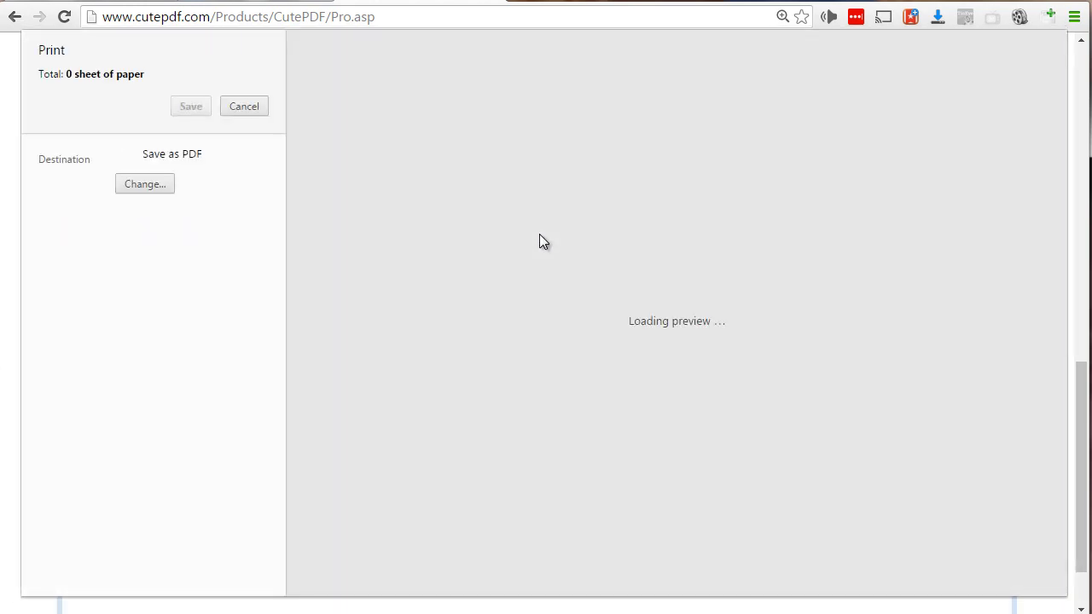
click(138, 186)
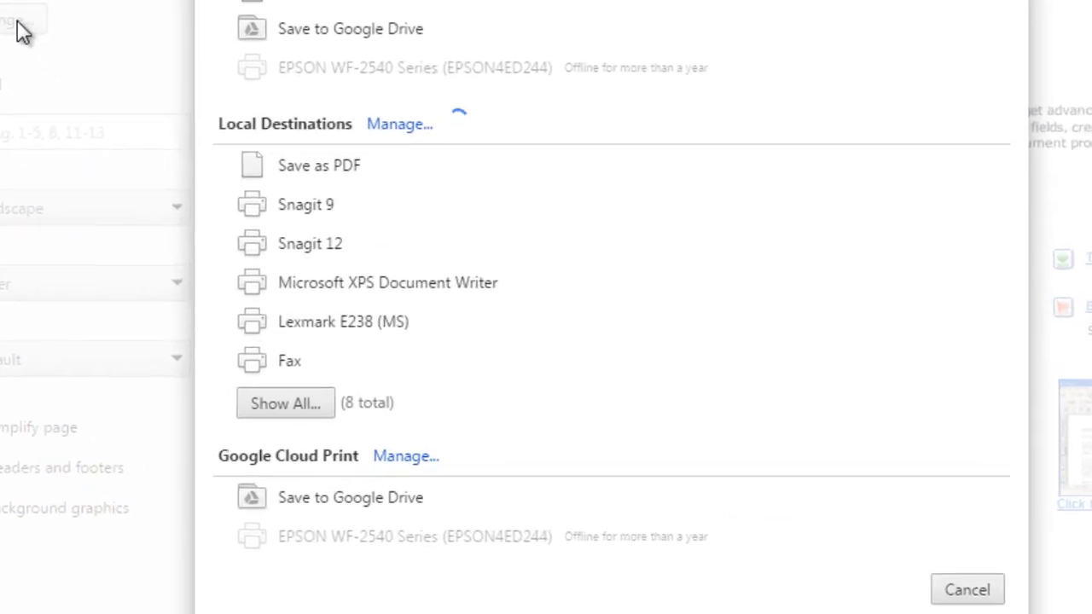
click(328, 408)
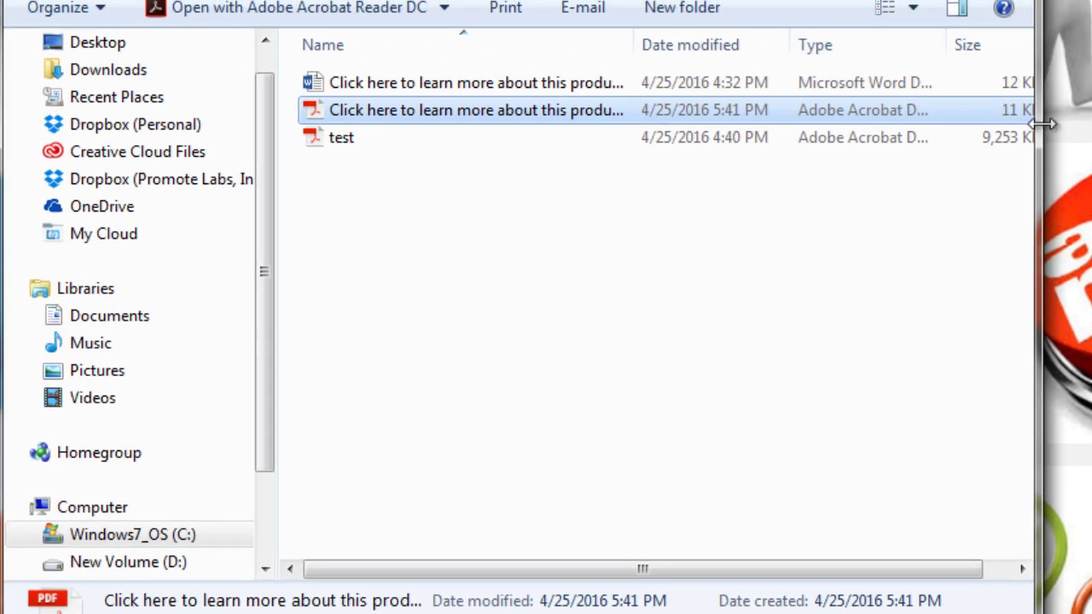
Open test.pdf from the folder in CutePDF Professional.
click(614, 166)
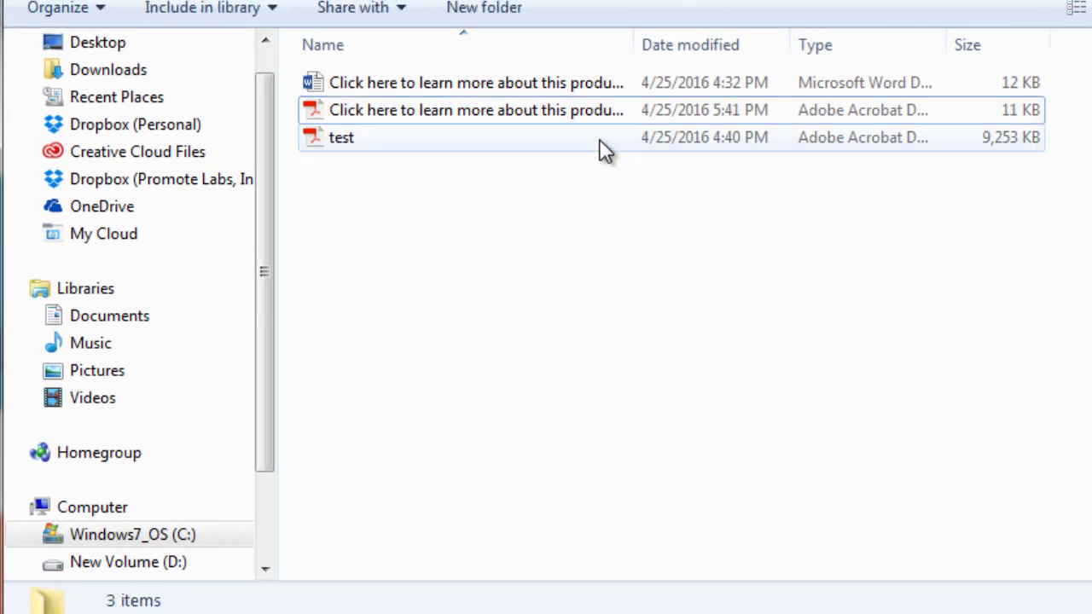
click(599, 141)
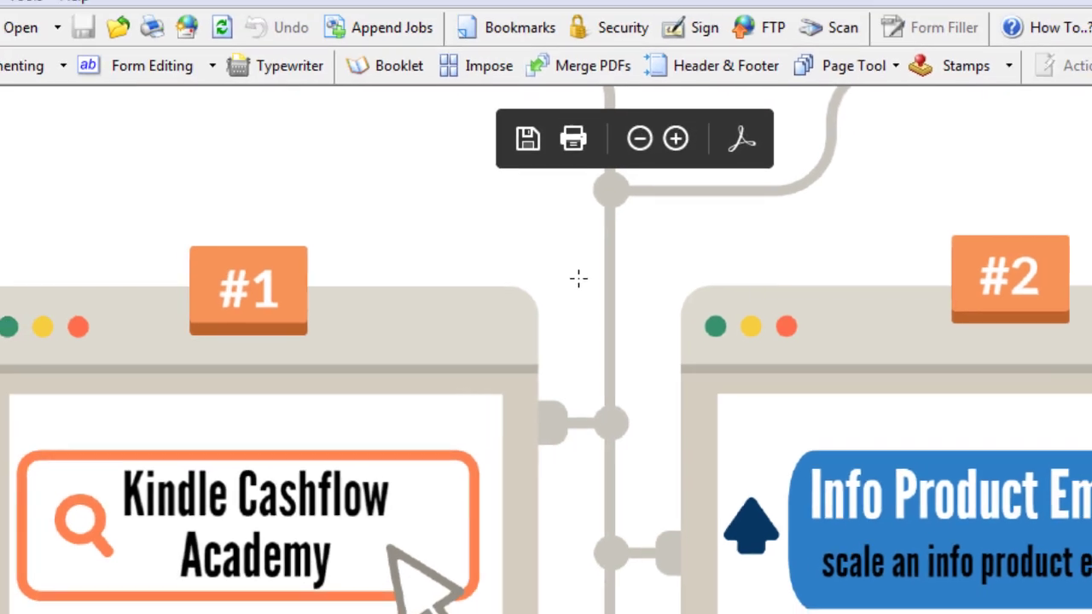
Scroll the infographic until the 'Click For All Bonuses' band shows above bonuses #3 and #4.
scroll(576, 309, down, 10)
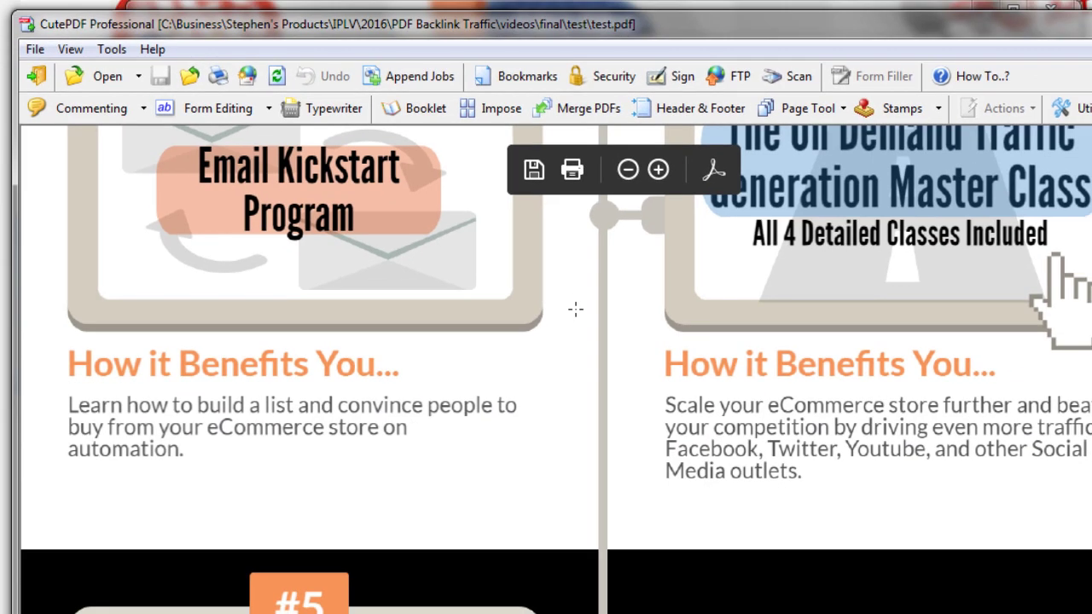
scroll(576, 309, up, 3)
scroll(575, 309, up, 3)
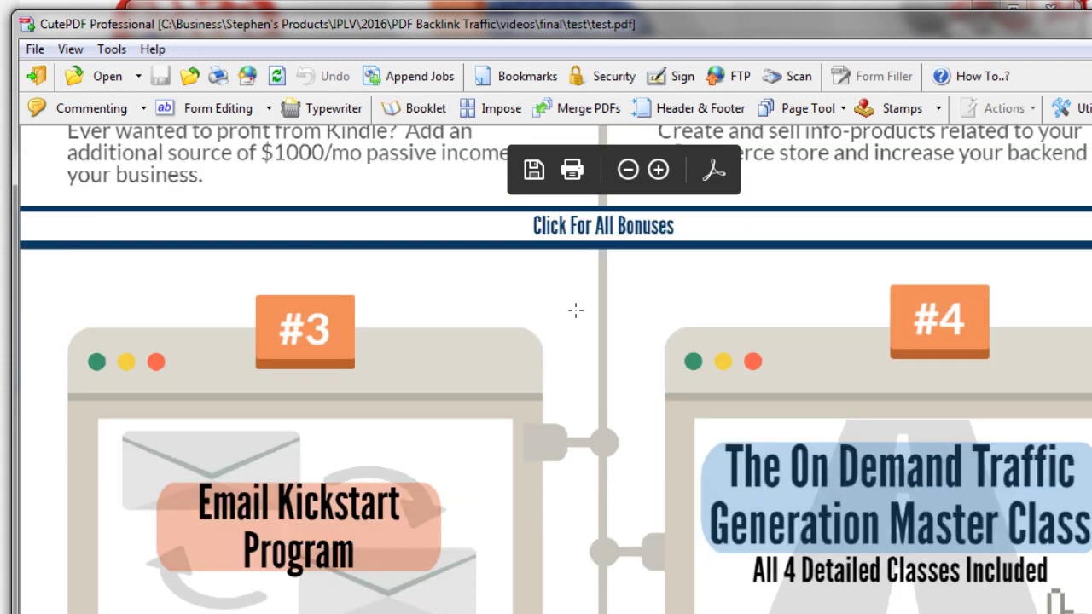
scroll(575, 310, up, 3)
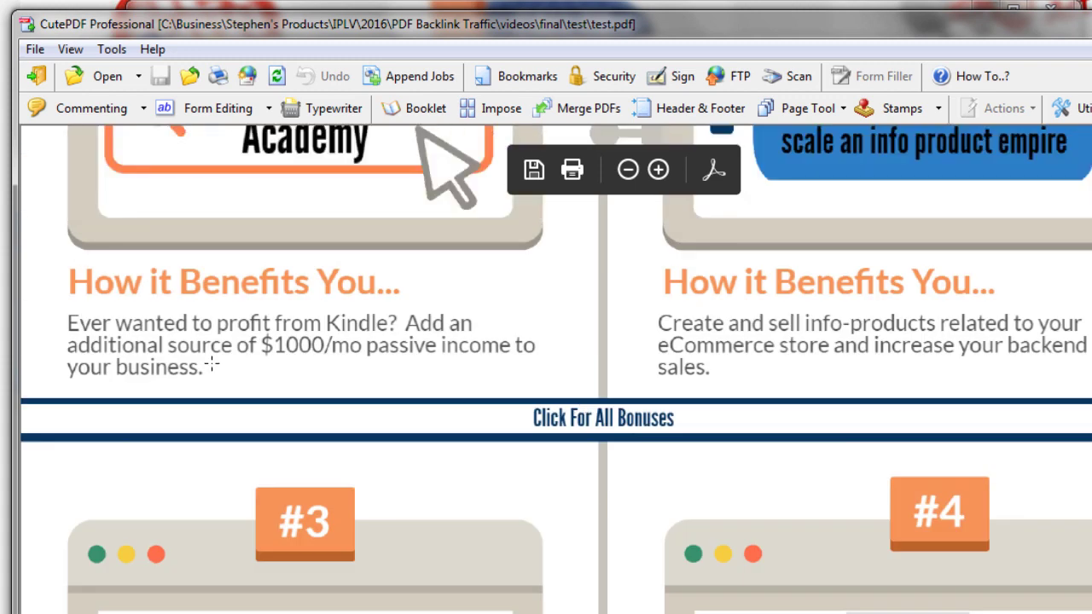
scroll(208, 360, down, 2)
scroll(912, 303, down, 4)
scroll(904, 311, down, 3)
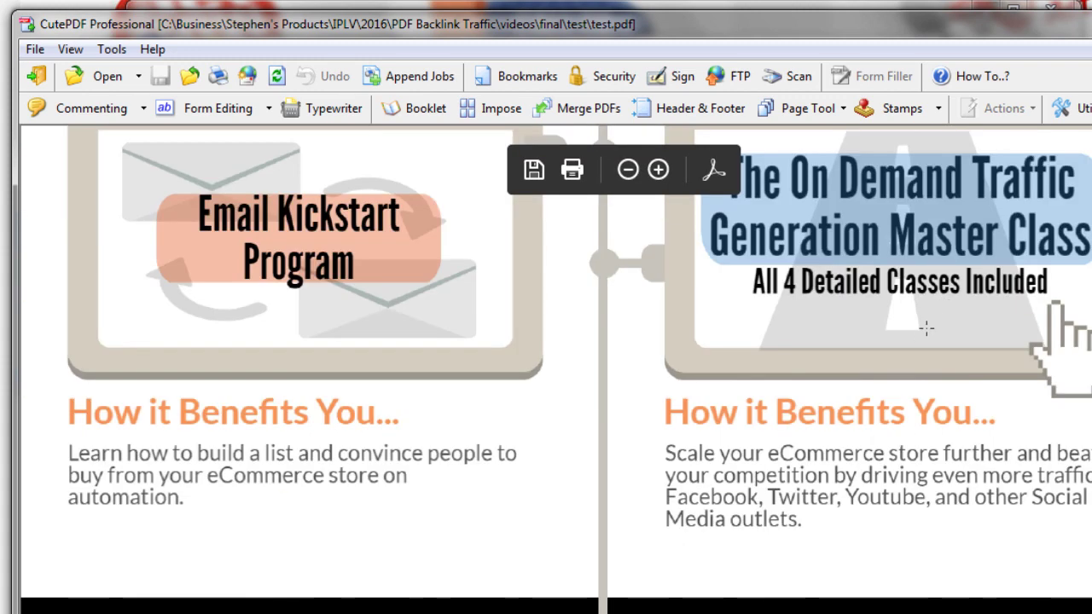
scroll(892, 333, up, 3)
scroll(880, 352, up, 5)
scroll(878, 356, up, 3)
scroll(872, 359, down, 1)
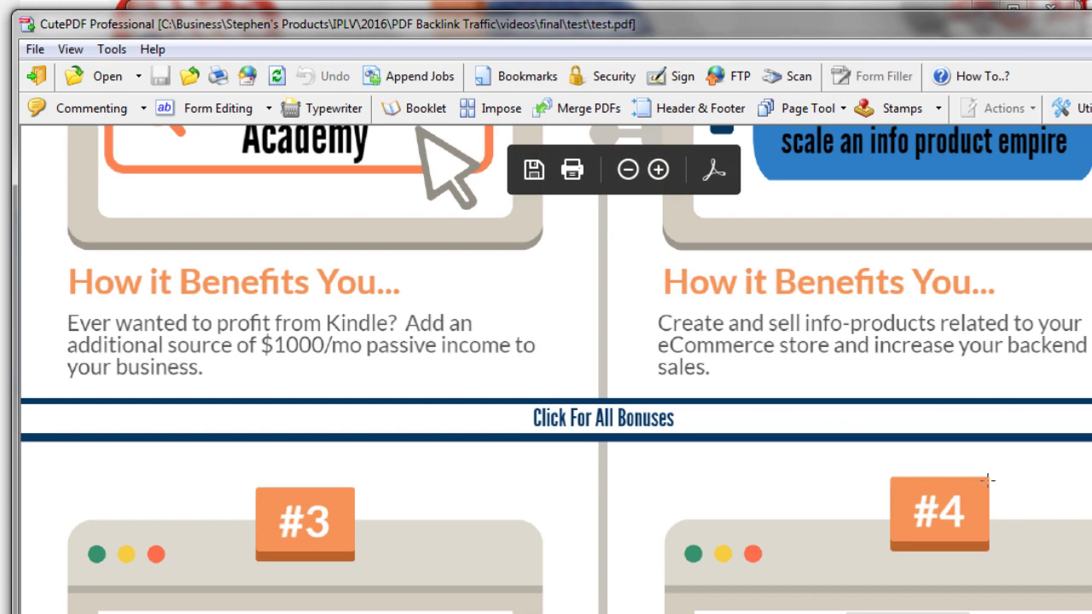
scroll(610, 413, down, 2)
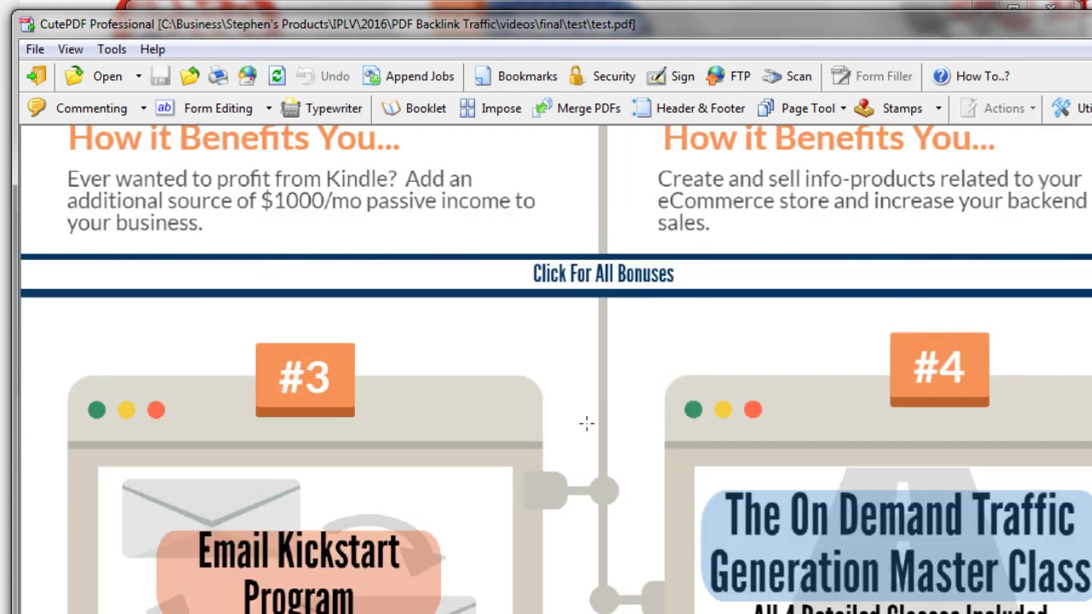
scroll(589, 422, down, 4)
scroll(586, 424, up, 3)
scroll(586, 424, up, 2)
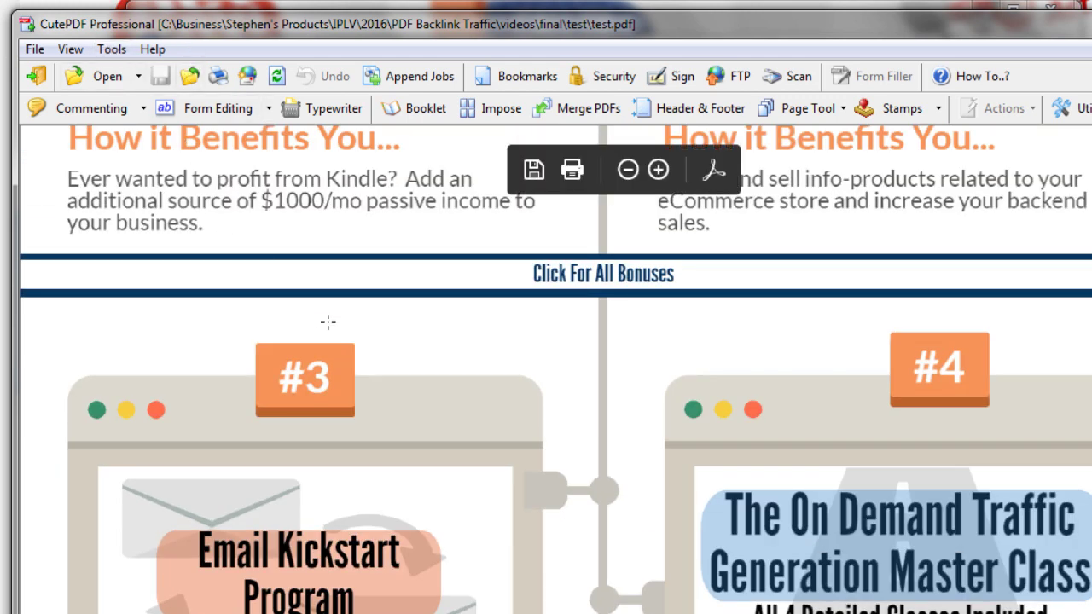
scroll(623, 311, up, 1)
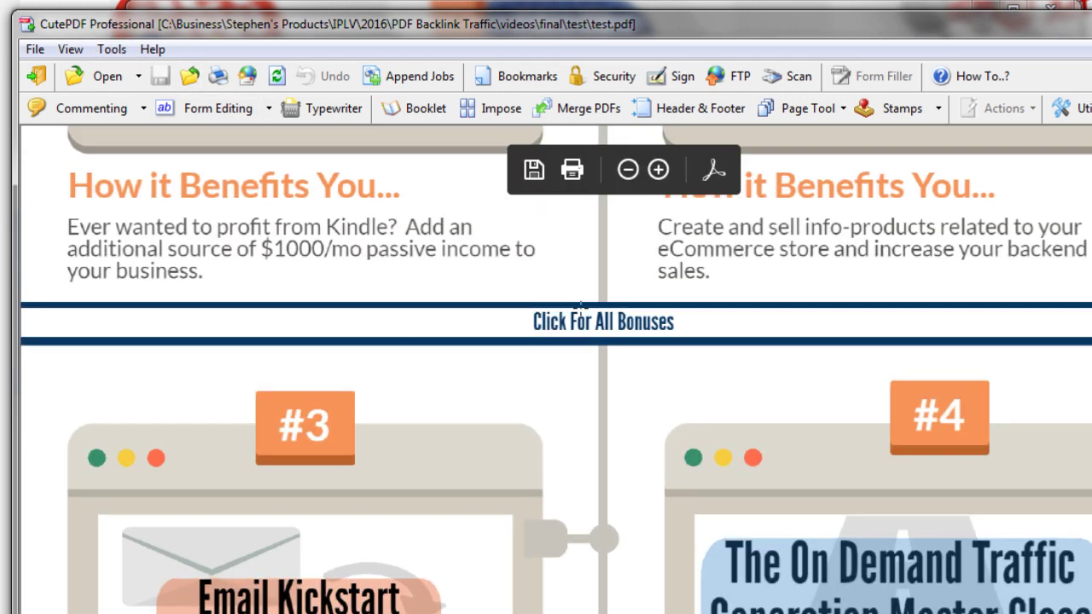
Pick the Link Tool from the Commenting list and bring the 'Click For All Bonuses' band into view.
click(143, 109)
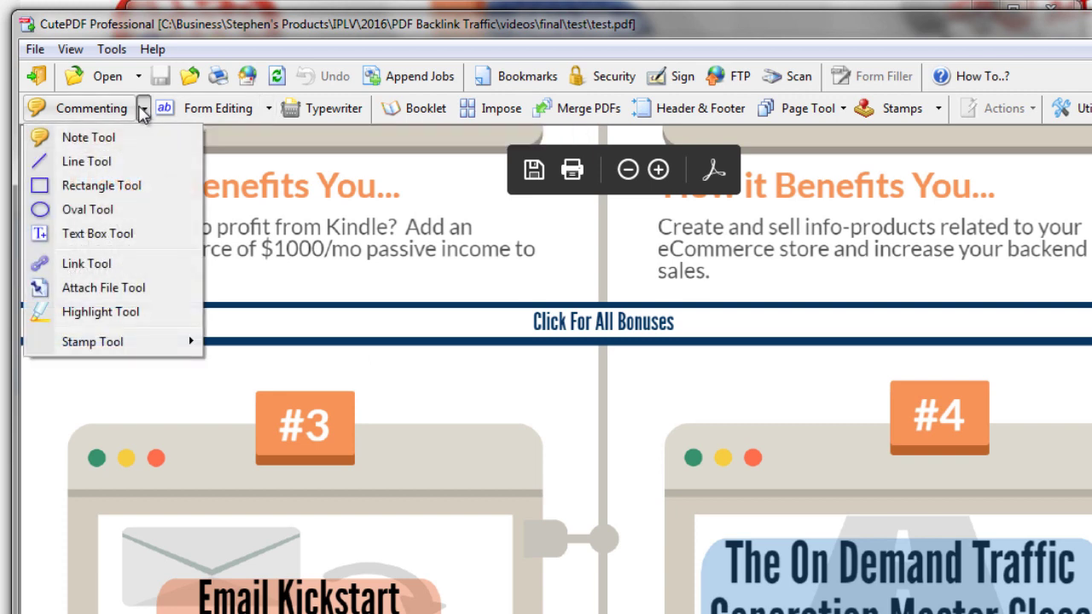
click(82, 267)
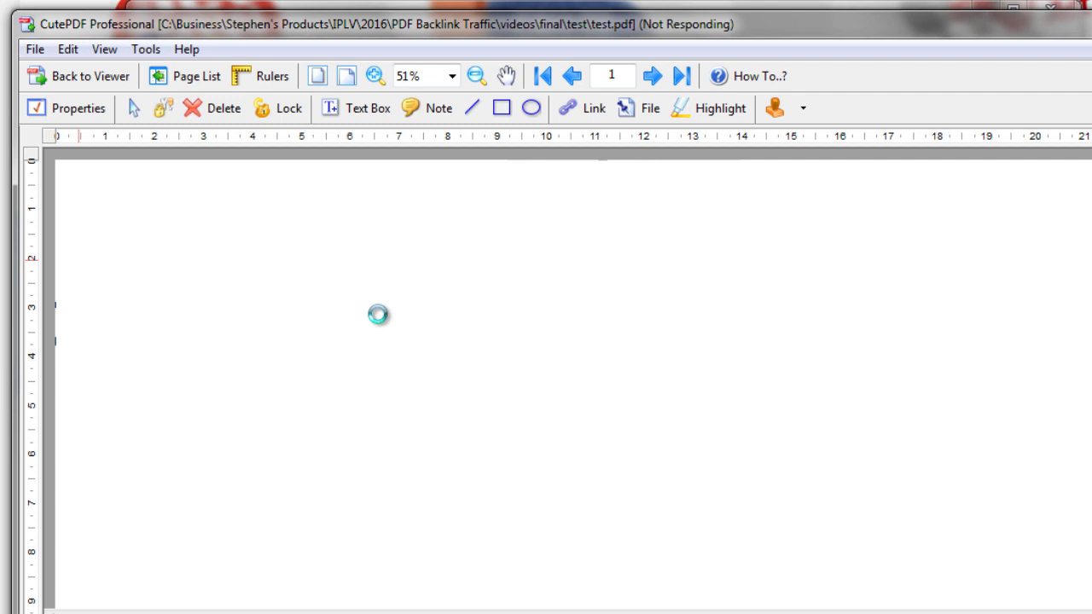
scroll(415, 309, down, 4)
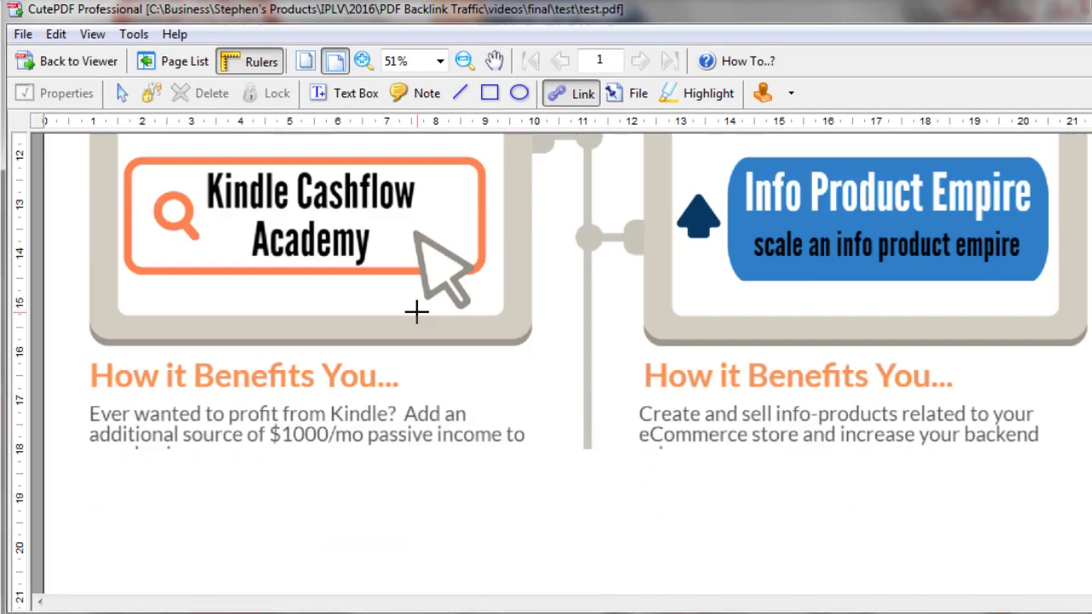
scroll(419, 313, down, 1)
scroll(419, 313, down, 1)
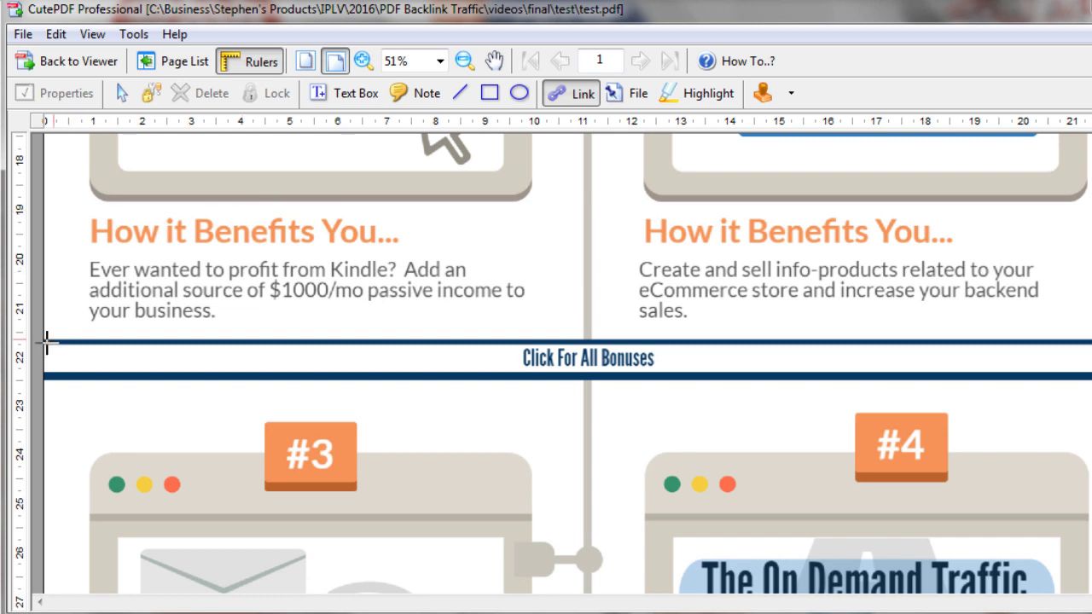
mouse_move(45, 343)
mouse_down()
mouse_move(1002, 380)
mouse_move(1091, 374)
mouse_up()
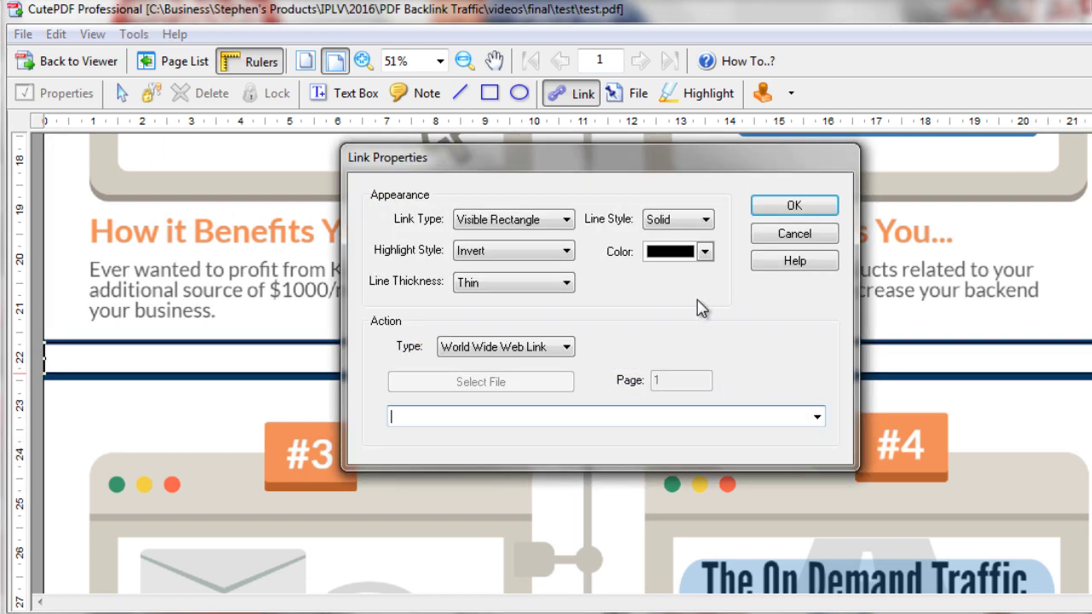
drag(651, 168, 613, 162)
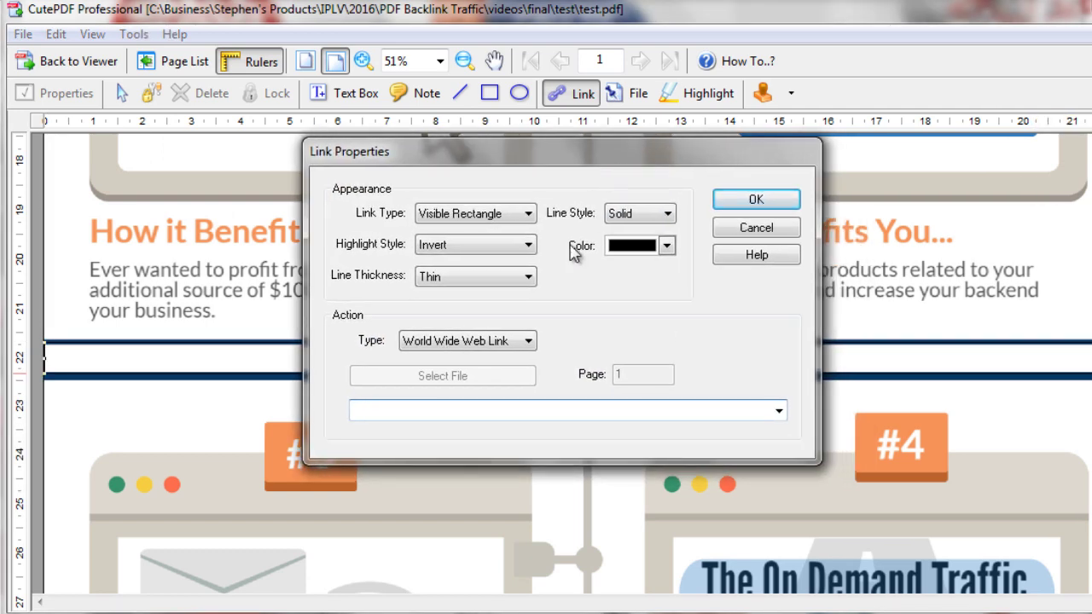
click(476, 343)
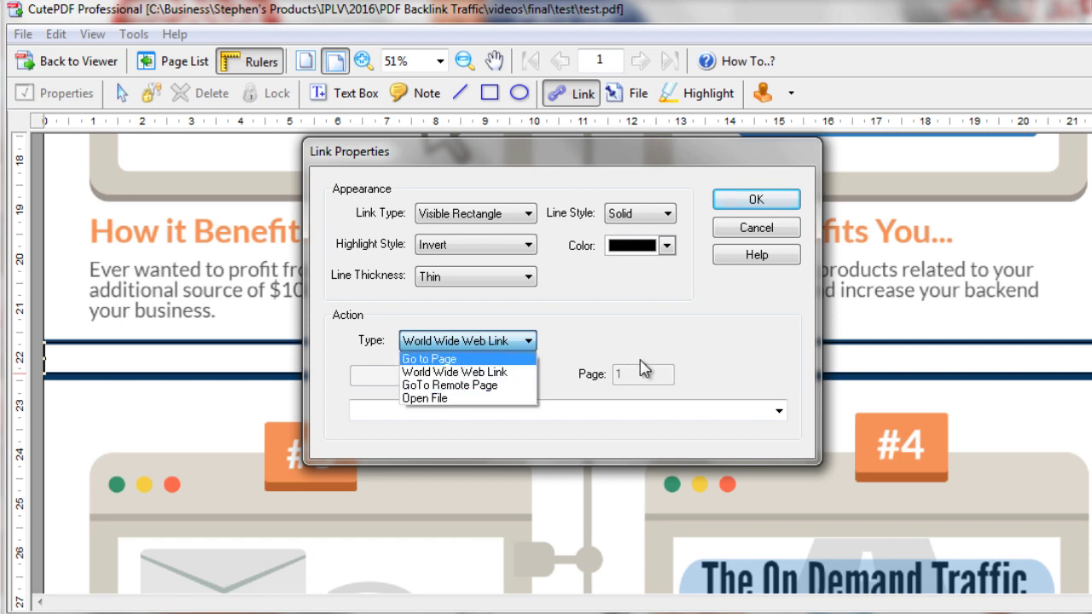
click(495, 372)
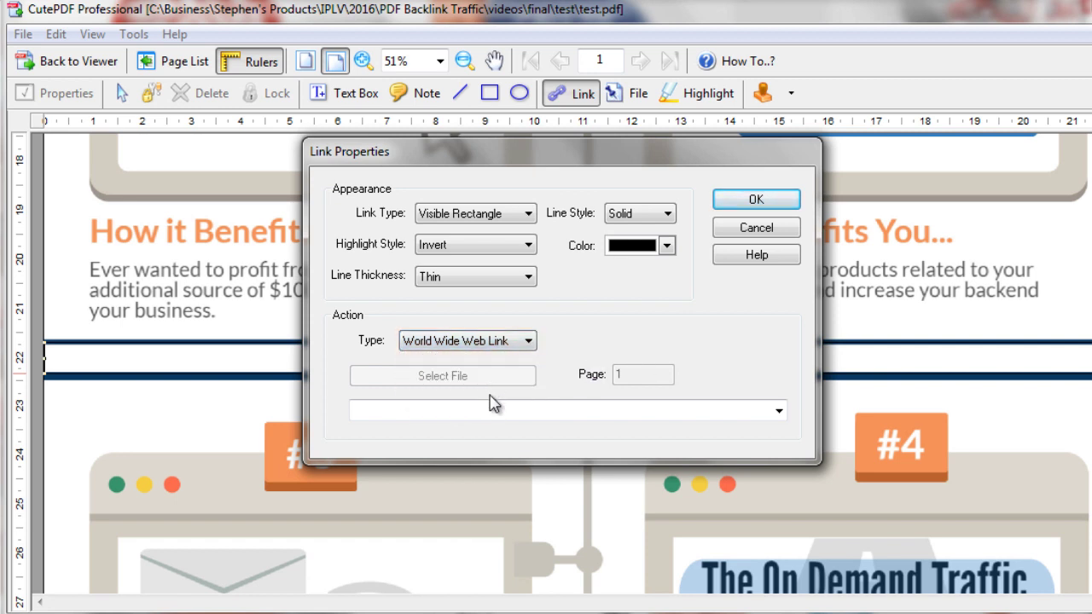
click(492, 406)
text(htt)
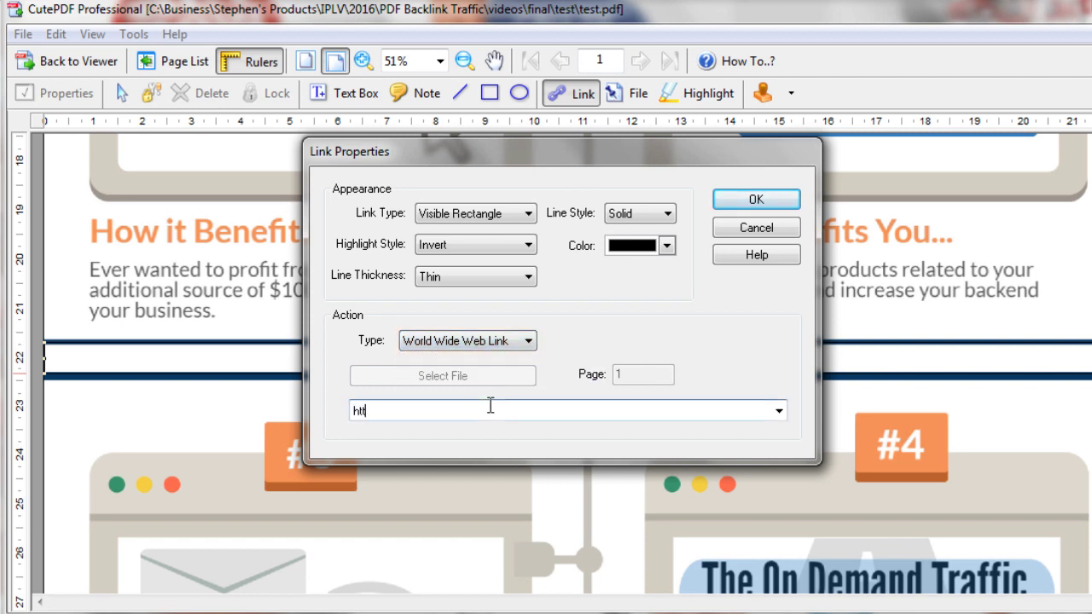
text(p://w)
text(ww.)
text(google.com)
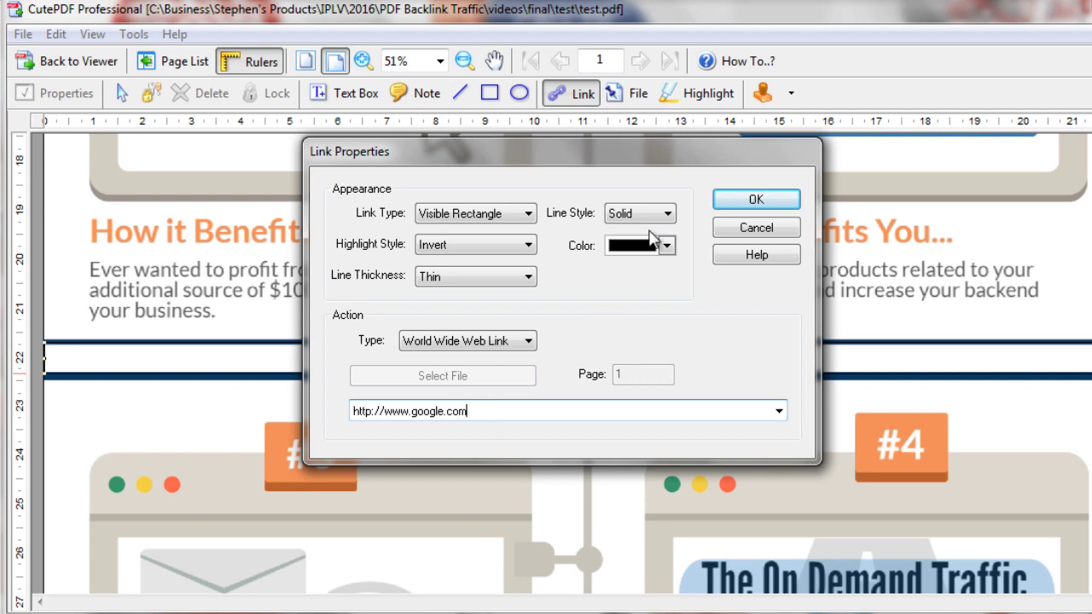
click(781, 209)
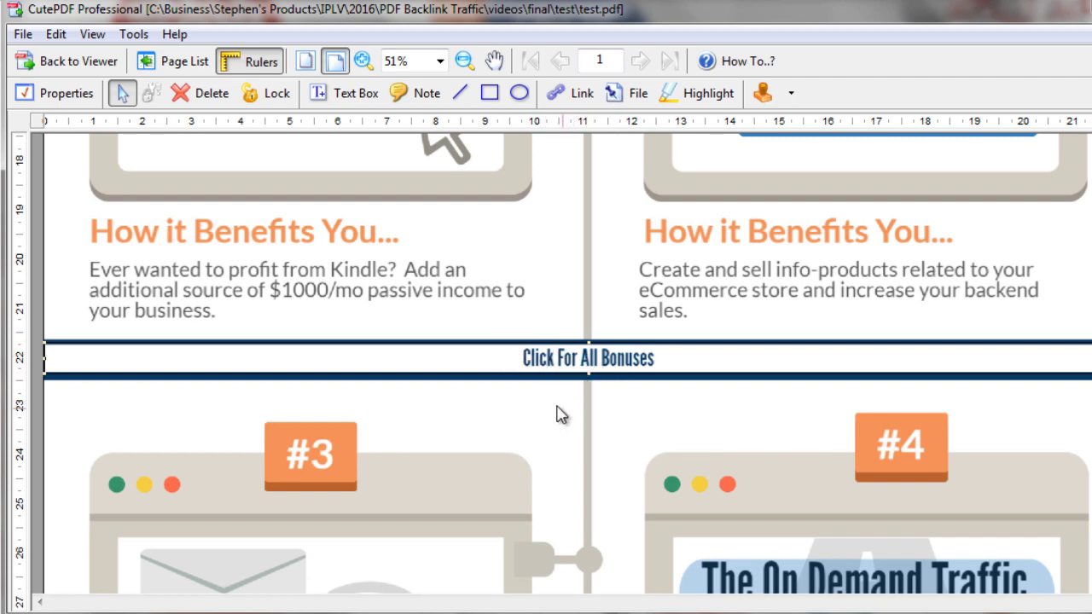
Check the remaining bars on the page, then exit editing via Back to Viewer.
scroll(553, 415, down, 4)
scroll(550, 415, down, 2)
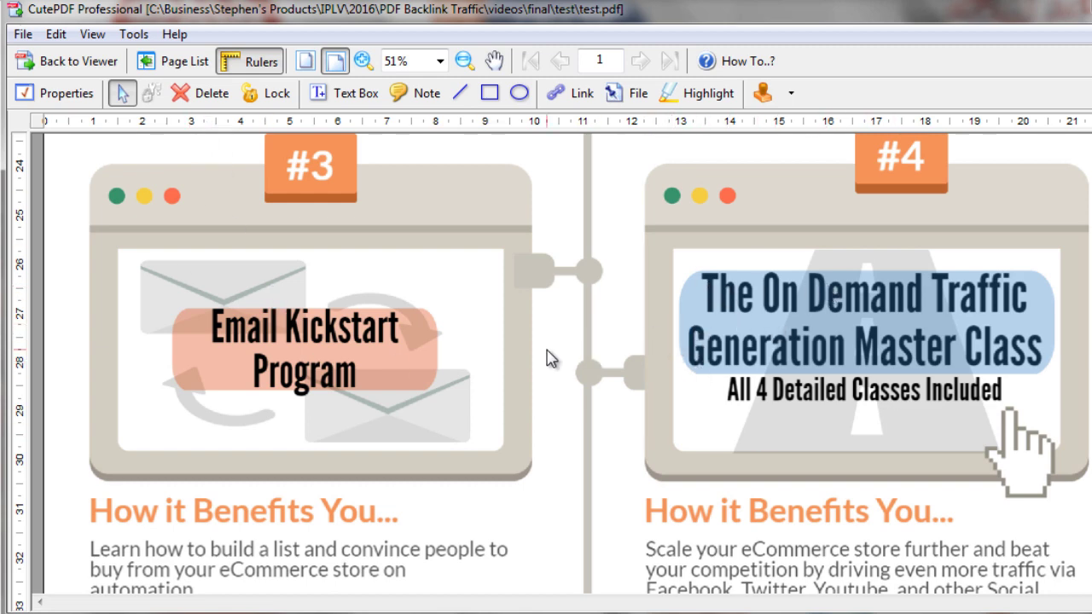
scroll(551, 358, down, 4)
scroll(549, 359, down, 4)
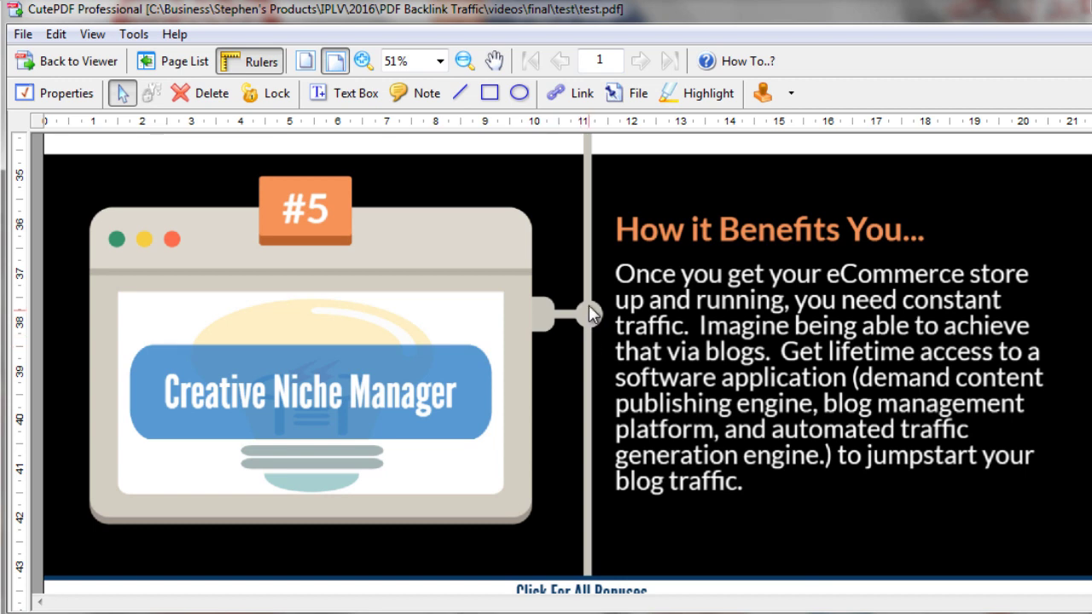
scroll(623, 375, up, 3)
scroll(622, 376, down, 3)
scroll(602, 390, down, 6)
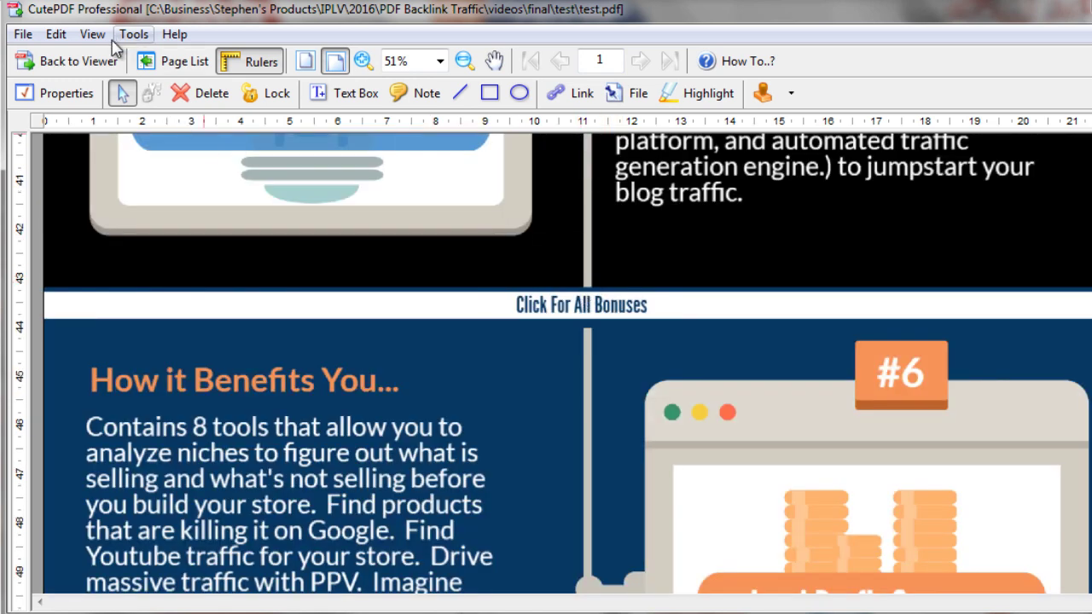
click(89, 63)
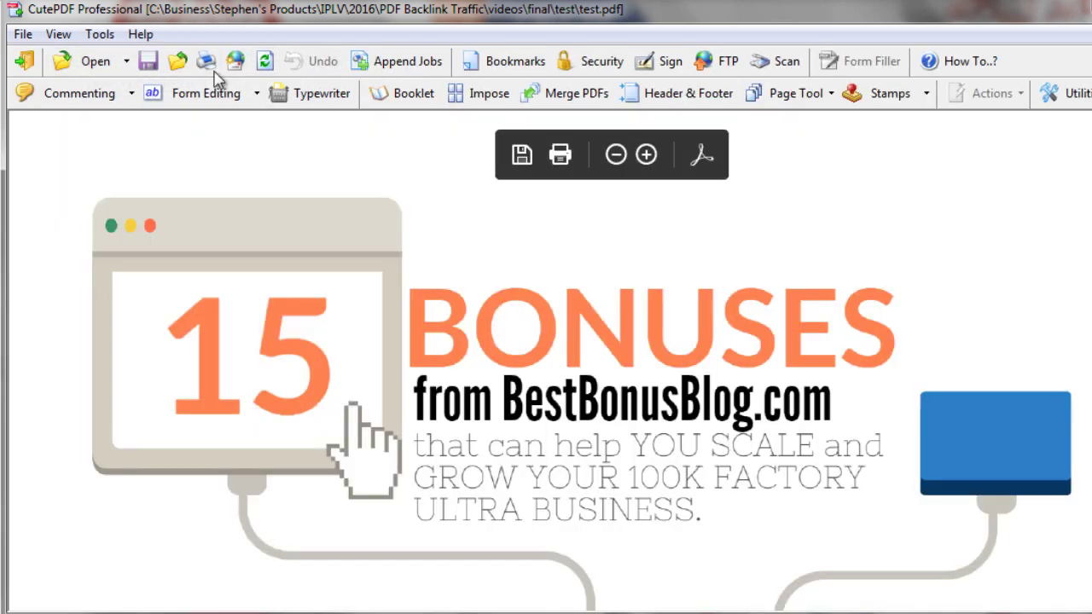
Save test.pdf and reopen it from Explorer to test the new link.
click(147, 63)
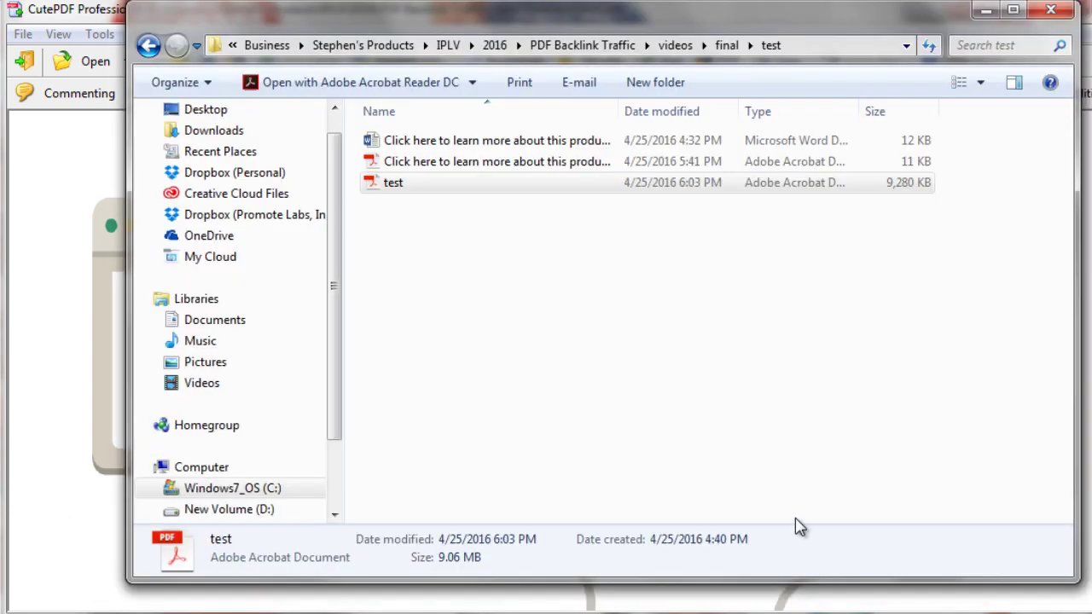
double_click(484, 185)
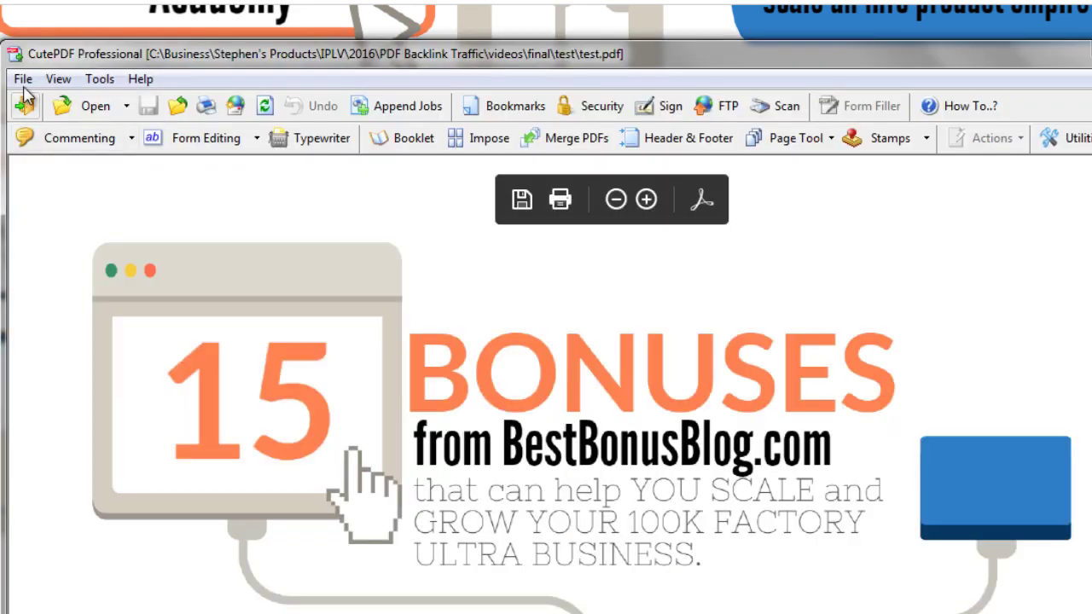
Close test.pdf using File > Close, leaving CutePDF Professional empty.
click(23, 78)
click(53, 229)
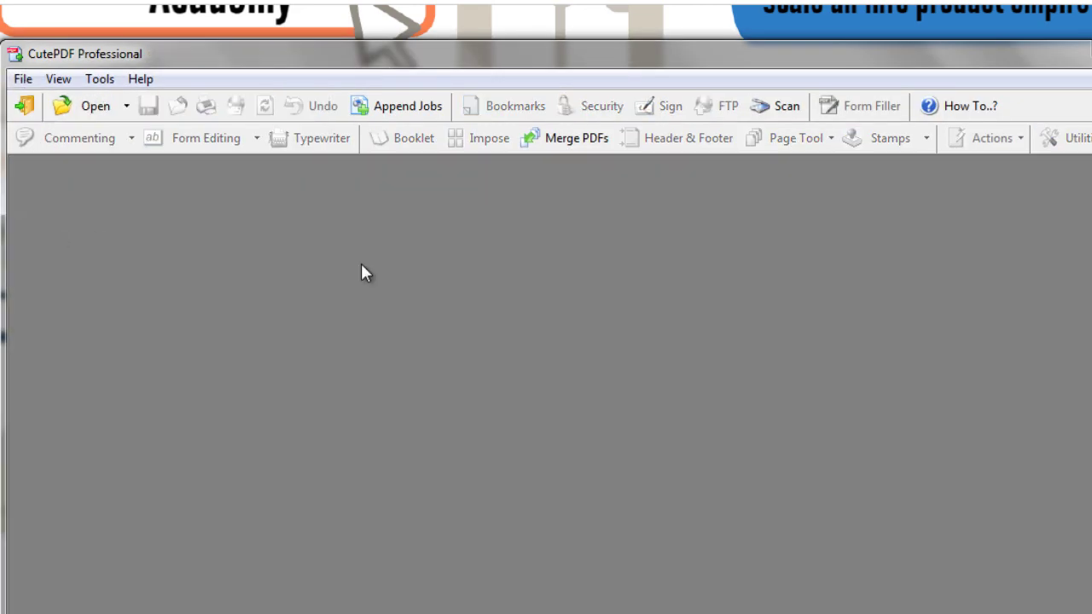